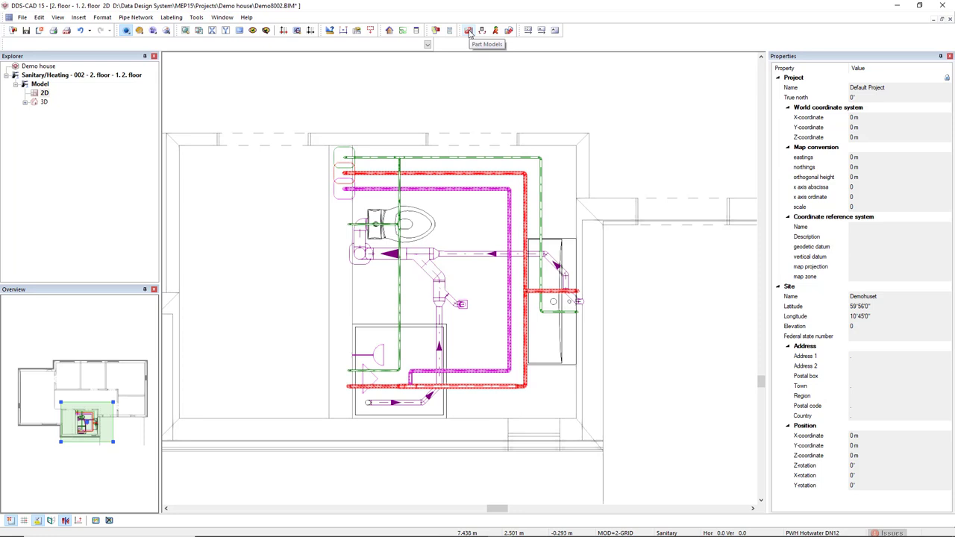
- Draw a new rectangular part model, DEMO8002 - 1, with two corners around the bathroom
click(469, 30)
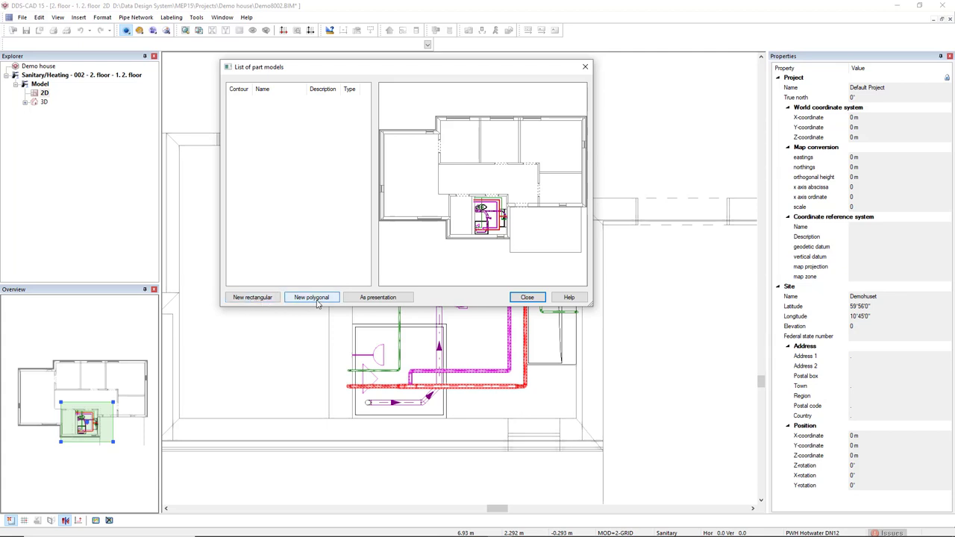
click(252, 297)
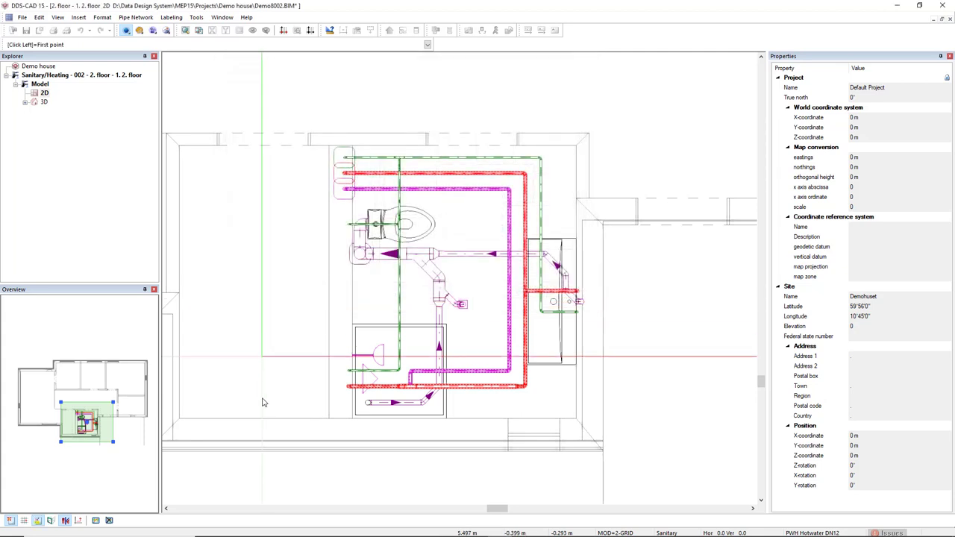
click(296, 464)
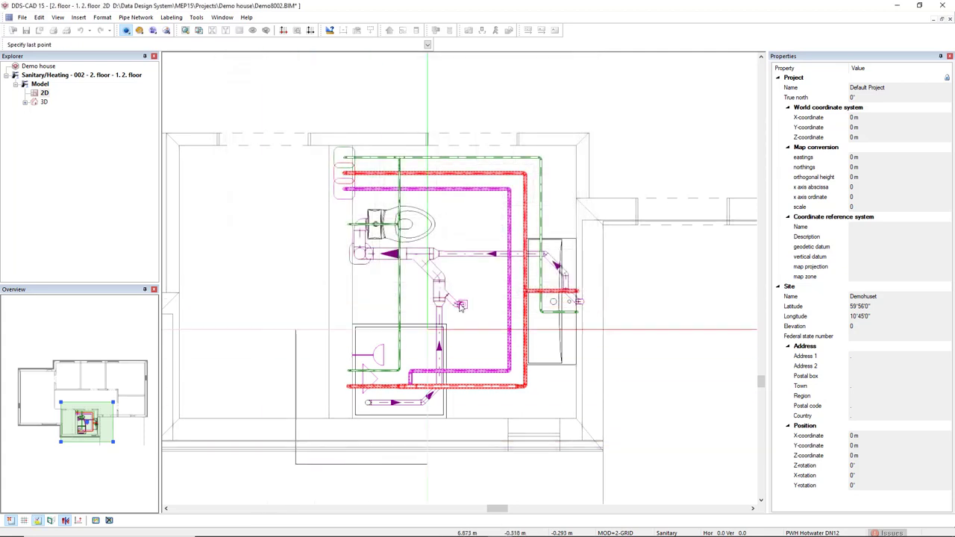
click(624, 111)
right_click(629, 87)
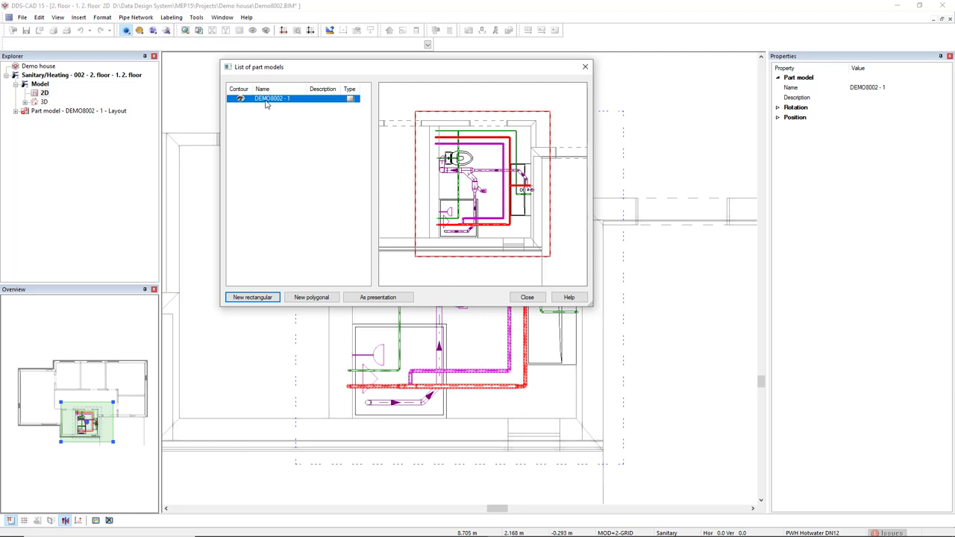
- Save DEMO8002 - 1 as a layout template named 'Bathroom - Potable water'
right_click(265, 105)
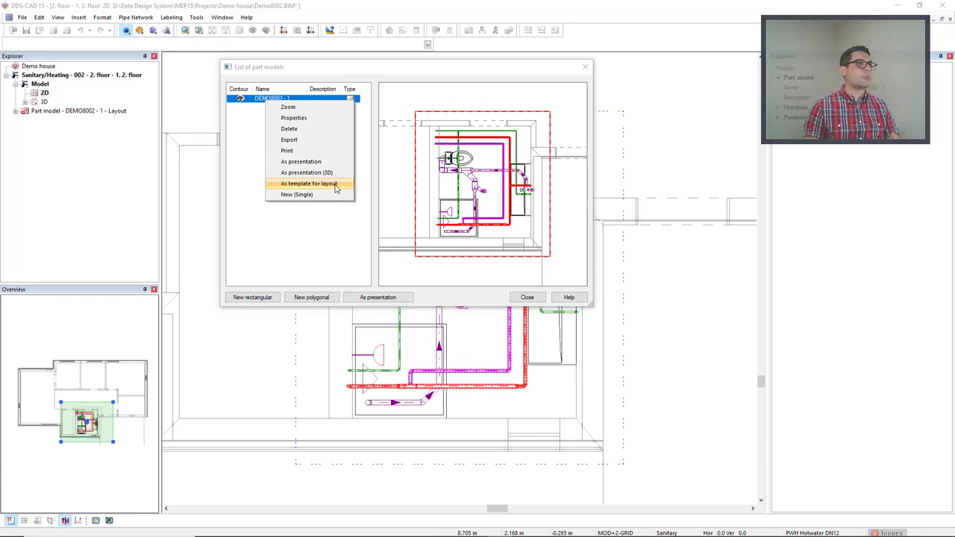
click(336, 184)
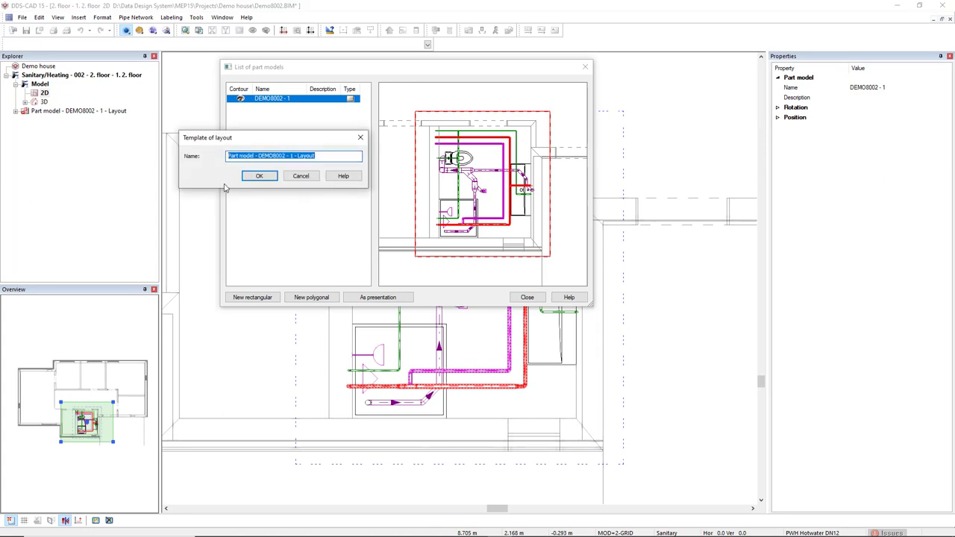
text(Bathroom - Potable water)
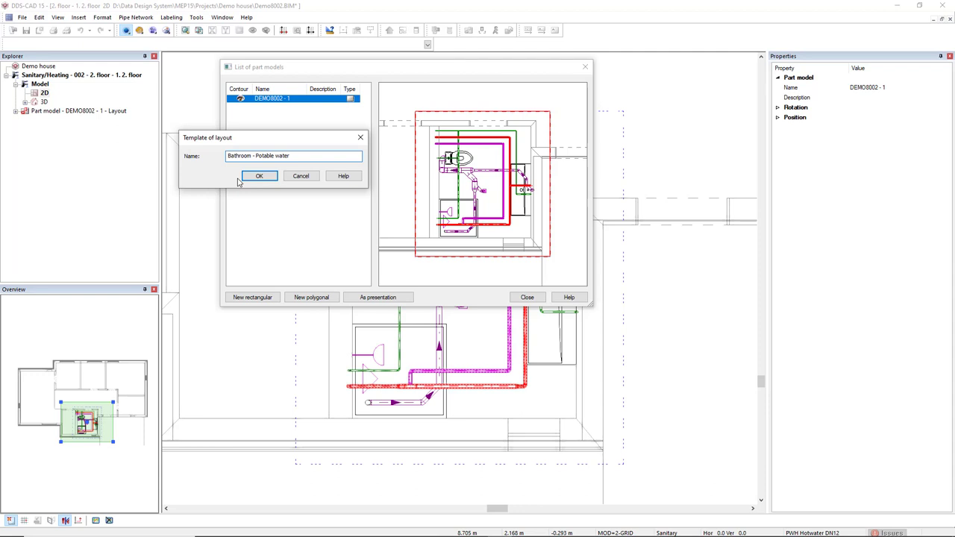
click(254, 176)
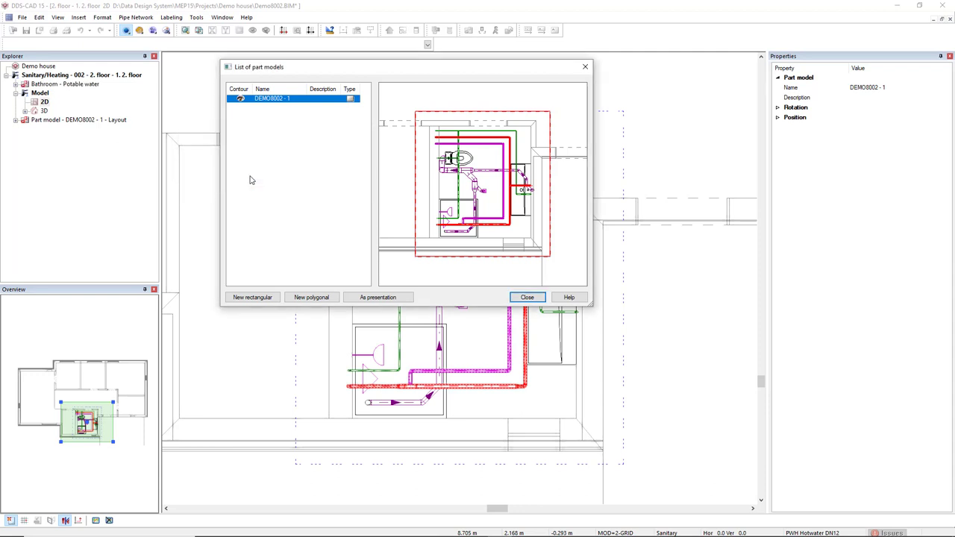
- Create another layout template from DEMO8002 - 1, replacing the default name with 'Bathroom - Waste water'
right_click(297, 103)
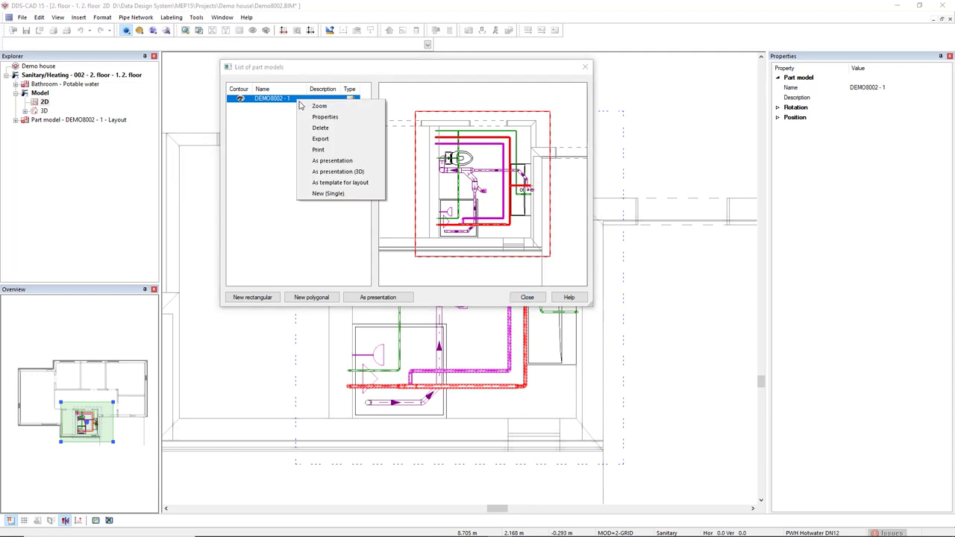
click(321, 184)
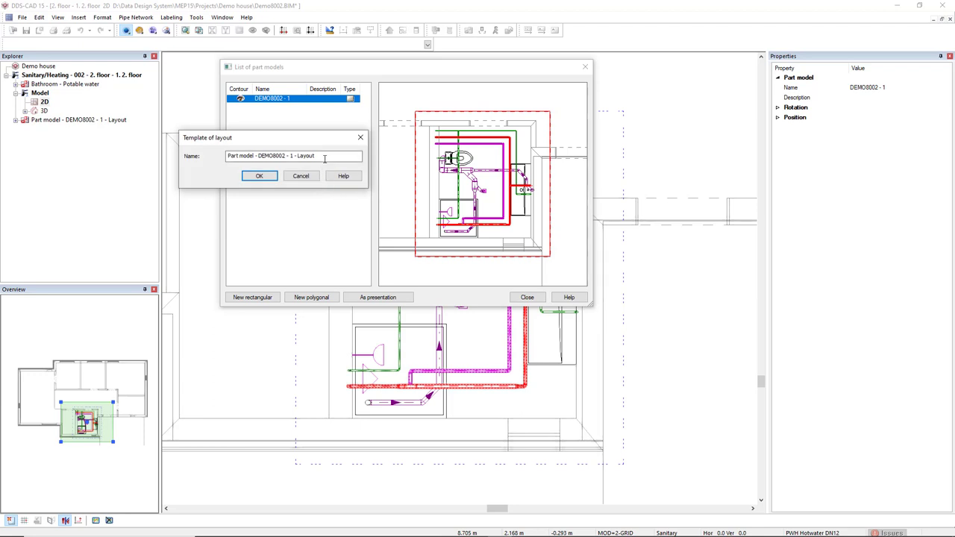
drag(325, 160, 205, 173)
text(Bathroom - Was)
text(te water)
click(253, 177)
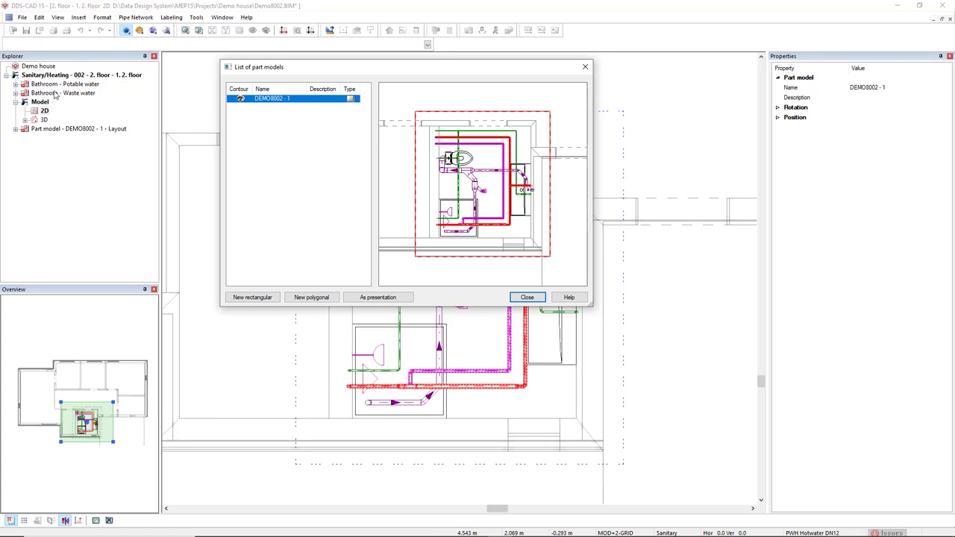
- Open the Bathroom - Potable water template and zoom in on the bathroom plan
click(515, 299)
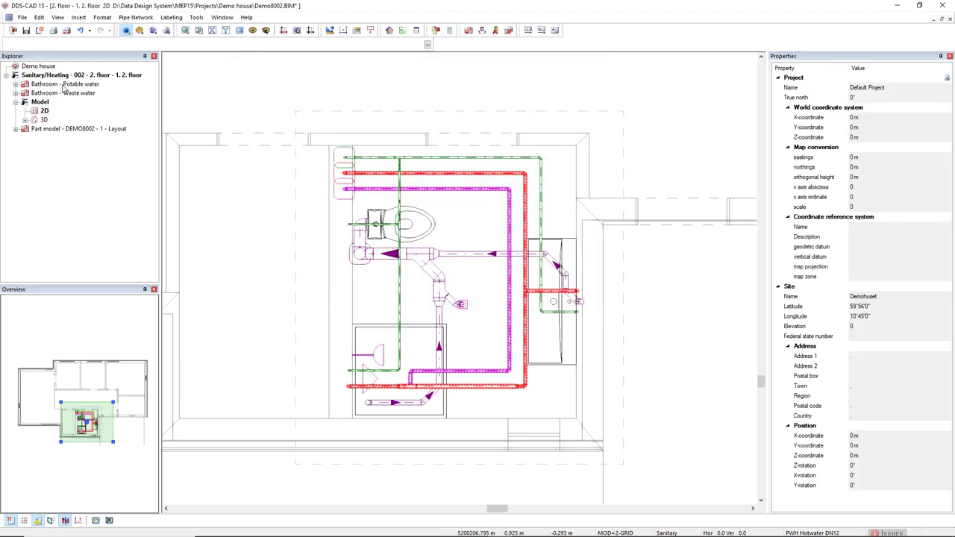
double_click(64, 86)
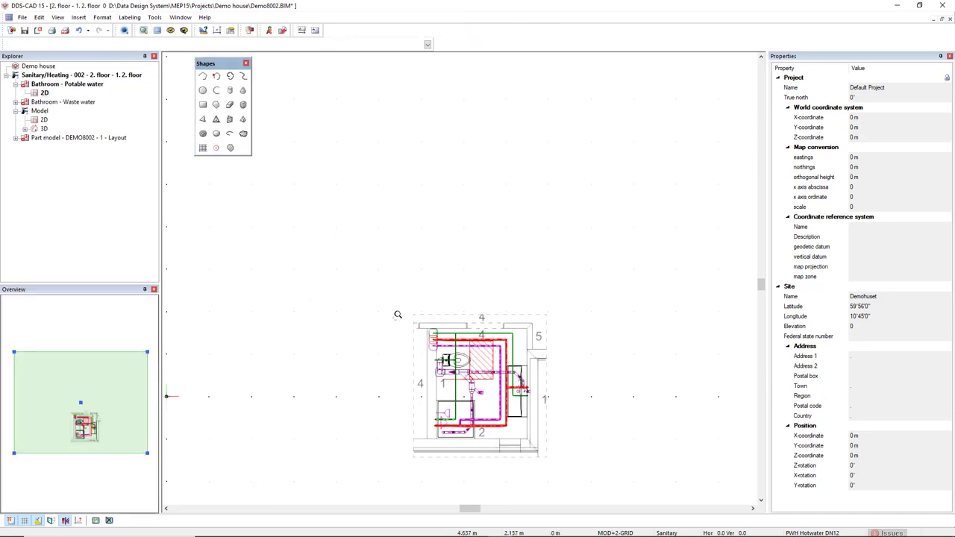
drag(398, 315, 599, 467)
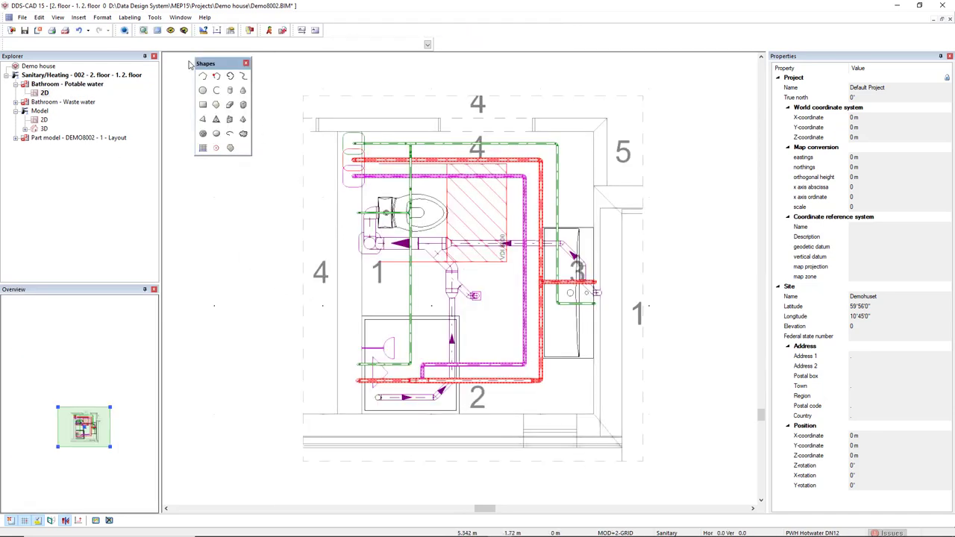
- Apply the Potable water layer setup in Layer Display, sorting layers by On status
click(169, 33)
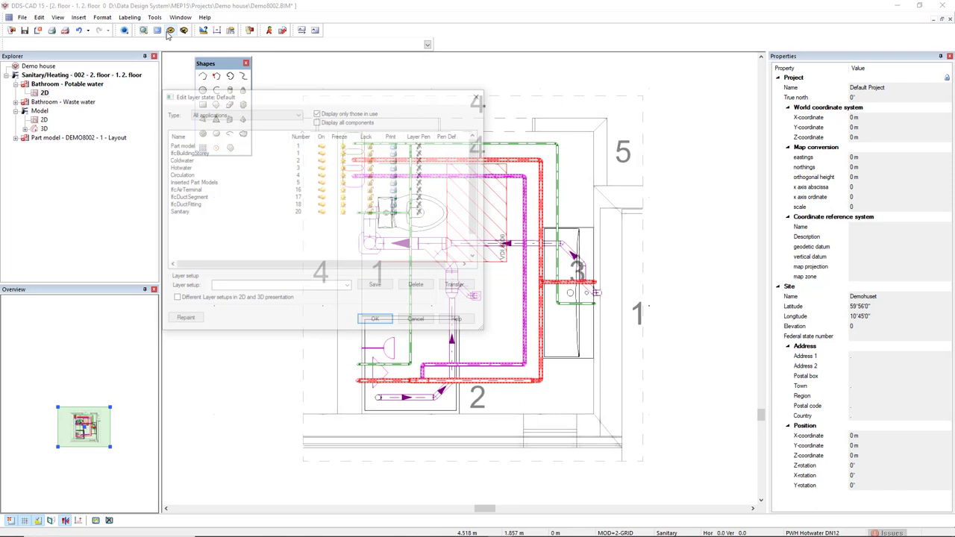
mouse_move(283, 92)
mouse_down()
mouse_move(335, 95)
mouse_move(378, 77)
mouse_up()
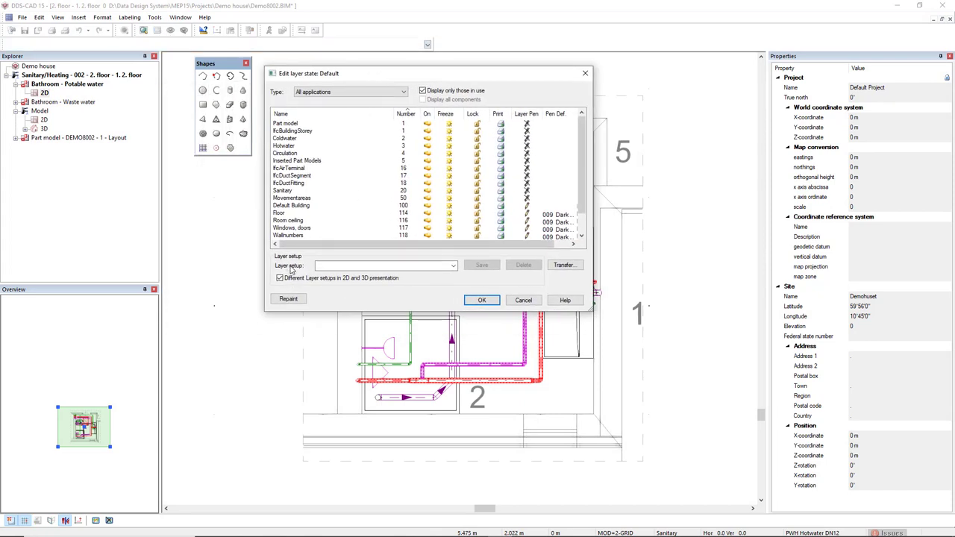
click(452, 266)
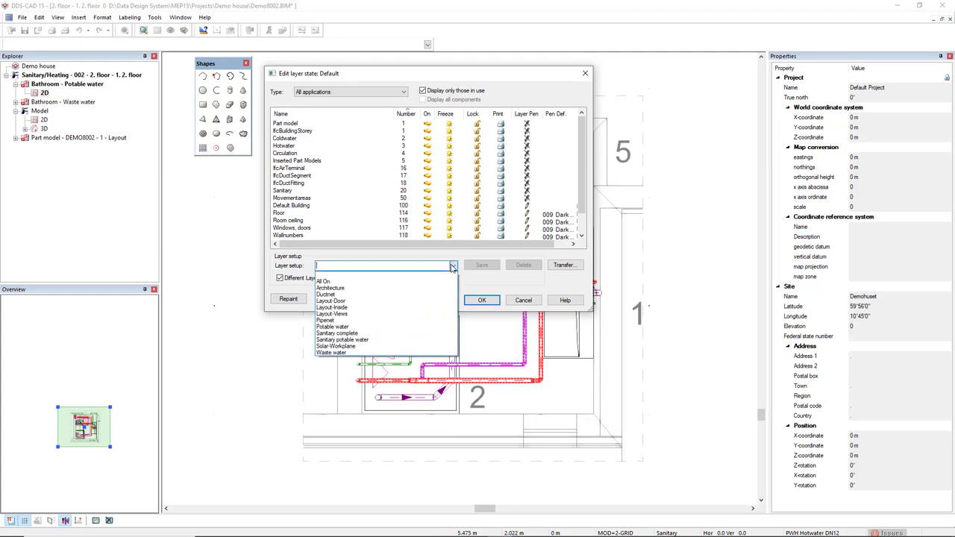
click(436, 326)
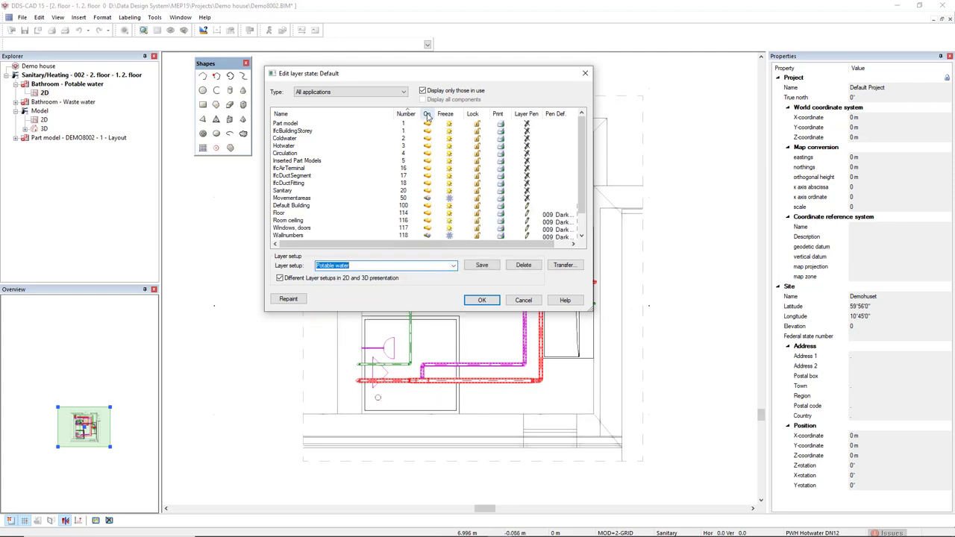
click(428, 114)
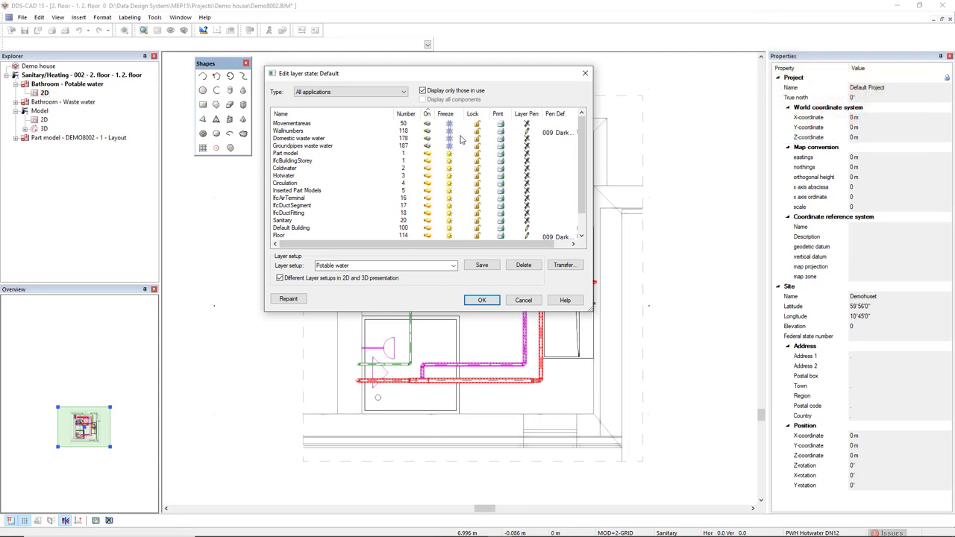
click(483, 300)
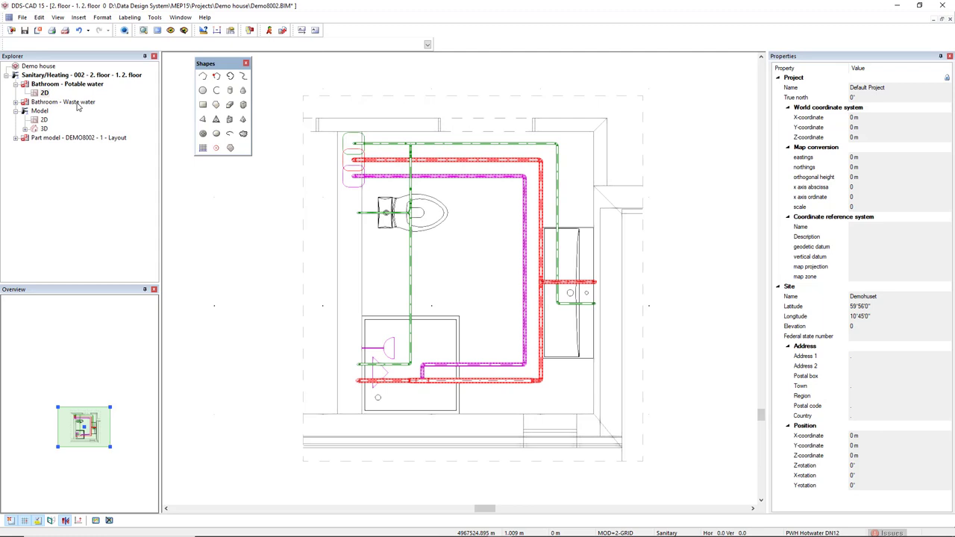
- Open the Bathroom - Waste water template and zoom in on the bathroom plan
double_click(77, 107)
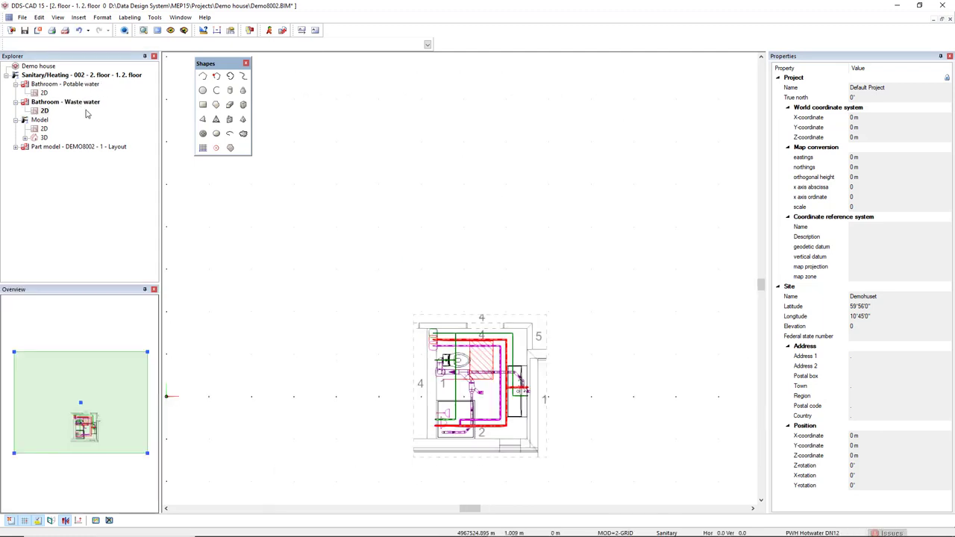
drag(382, 297, 539, 439)
click(539, 439)
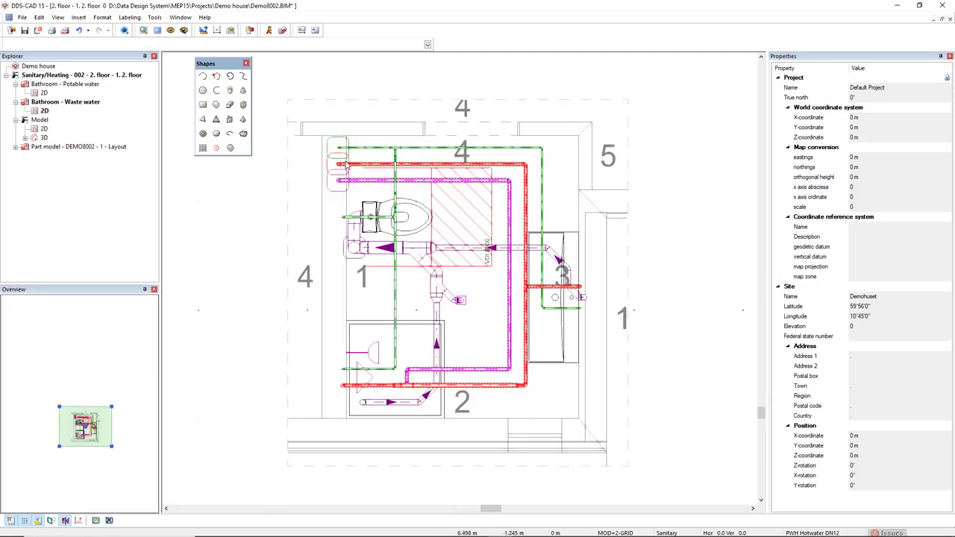
- Apply the Waste water layer setup, then return to the full Model 2D view
click(170, 31)
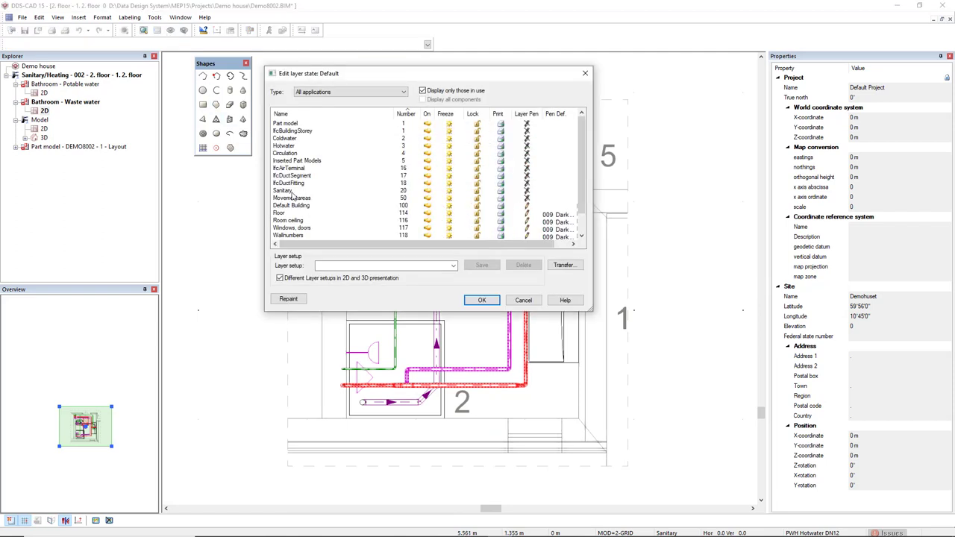
click(453, 268)
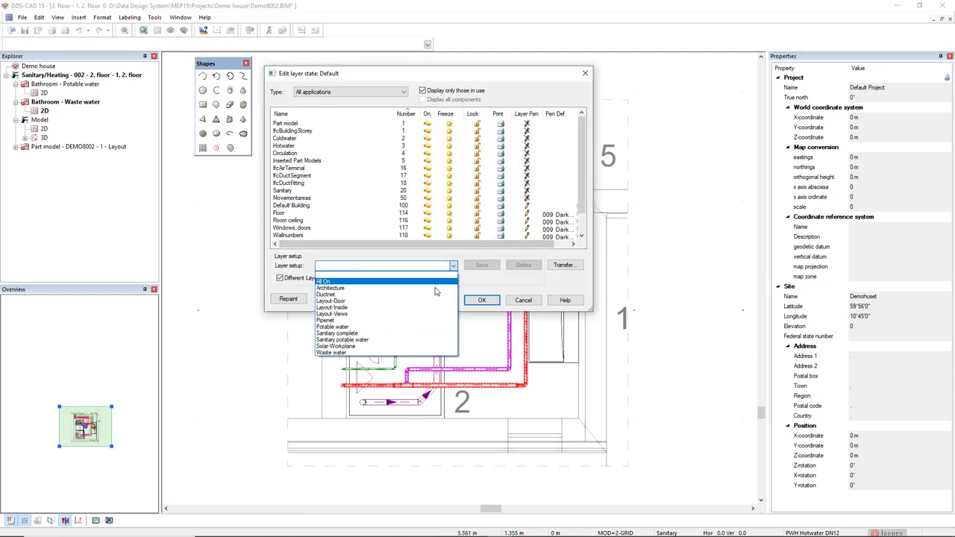
click(379, 354)
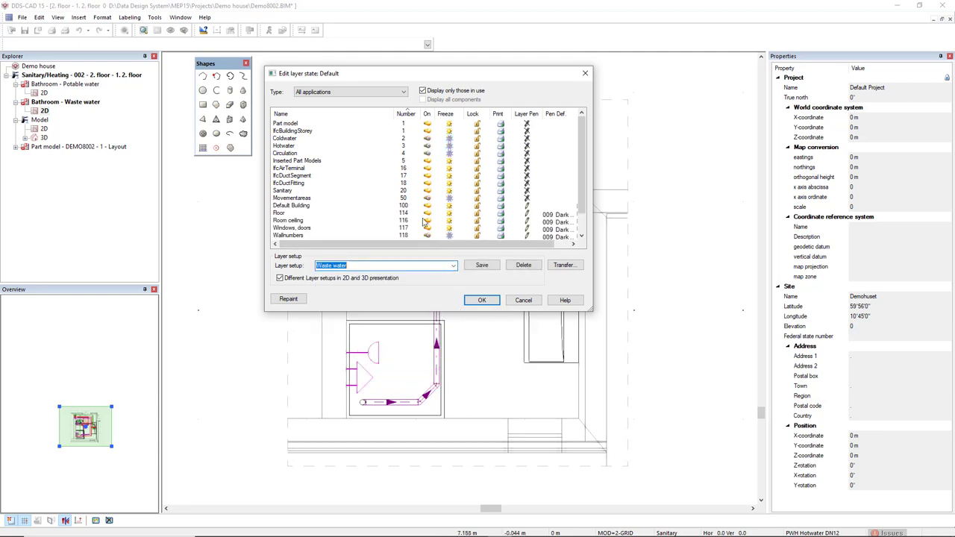
click(425, 114)
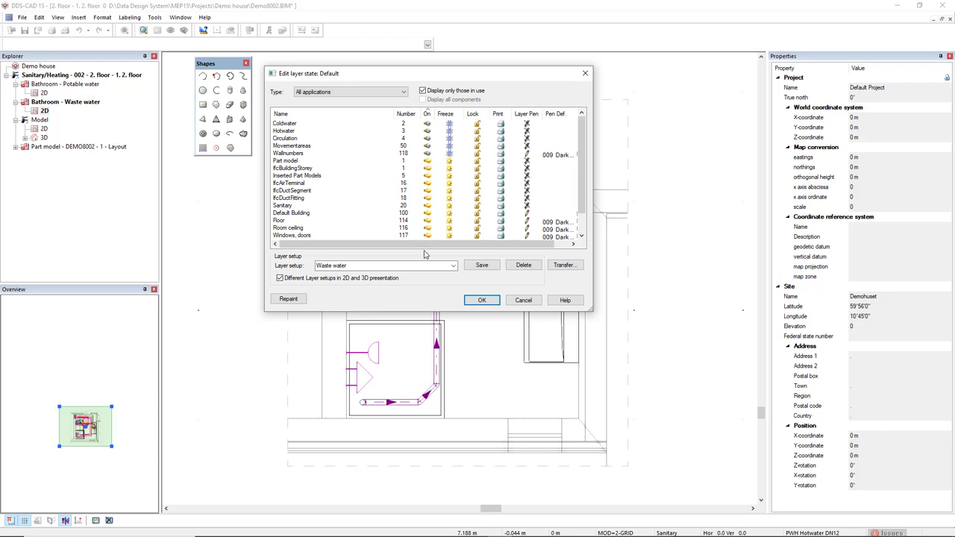
click(482, 300)
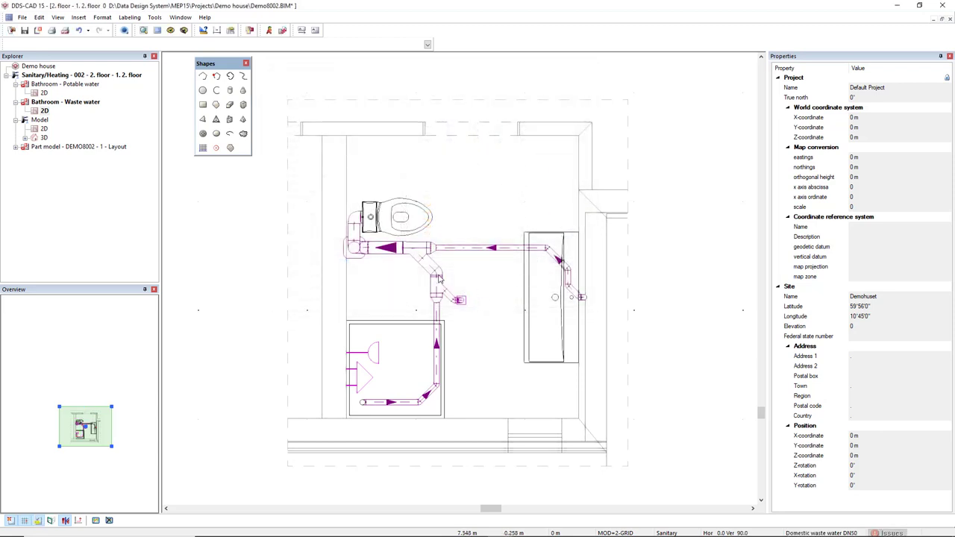
double_click(45, 129)
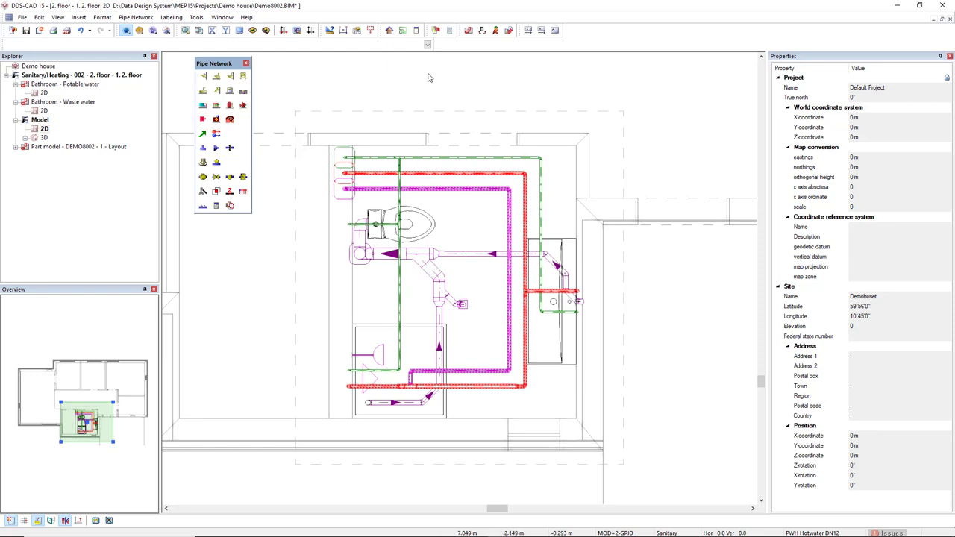
- From the List of part models, open DEMO8002 - 1 via As presentation (3D)
click(468, 30)
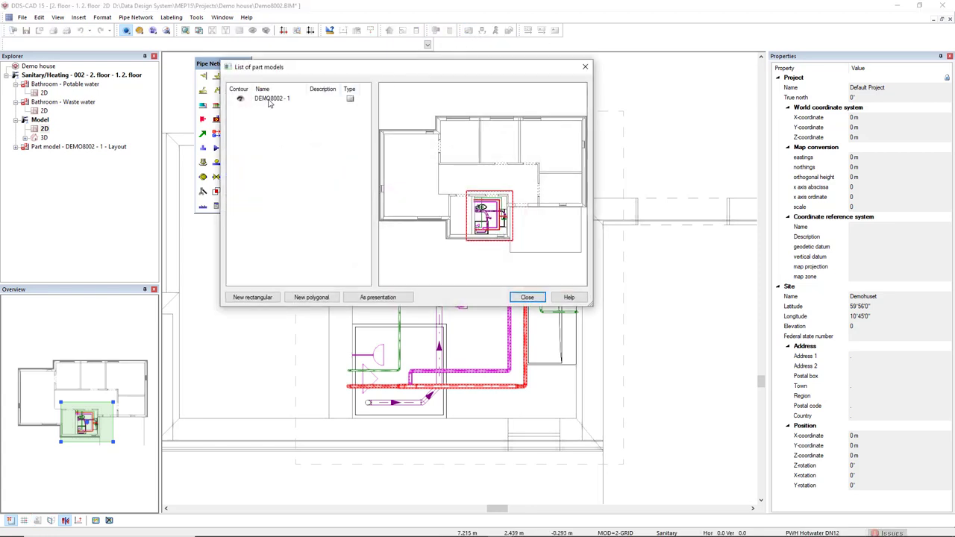
click(270, 104)
right_click(270, 101)
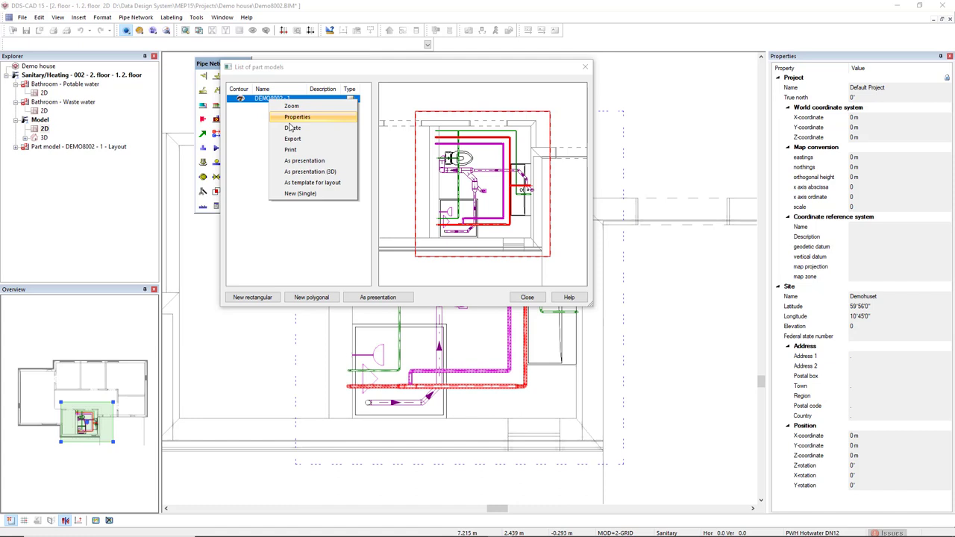
click(345, 176)
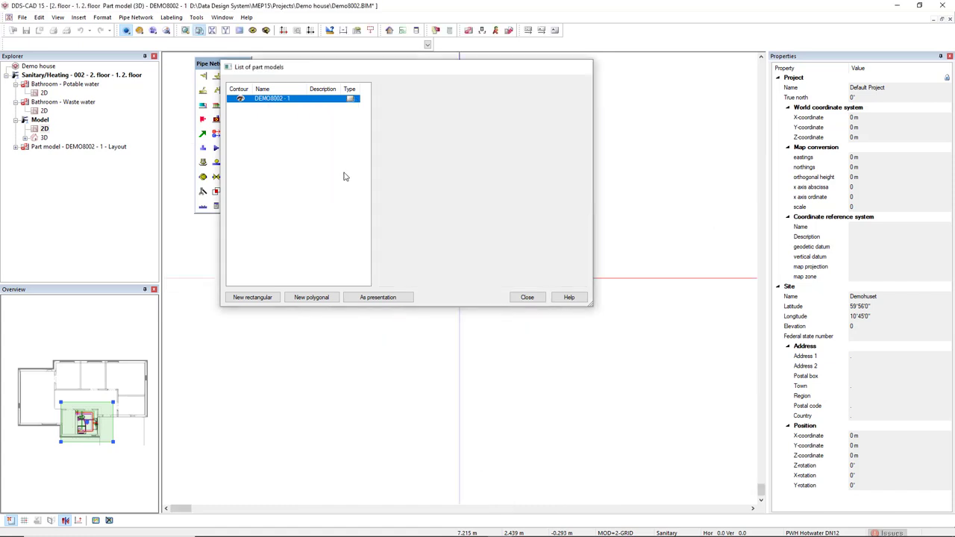
- Disable the layers of the walls, wardrobe, toilet, shower tray and bathtub by picking them
mouse_move(312, 336)
middle_down()
mouse_move(315, 376)
mouse_move(345, 422)
middle_up()
scroll(539, 257, up, 5)
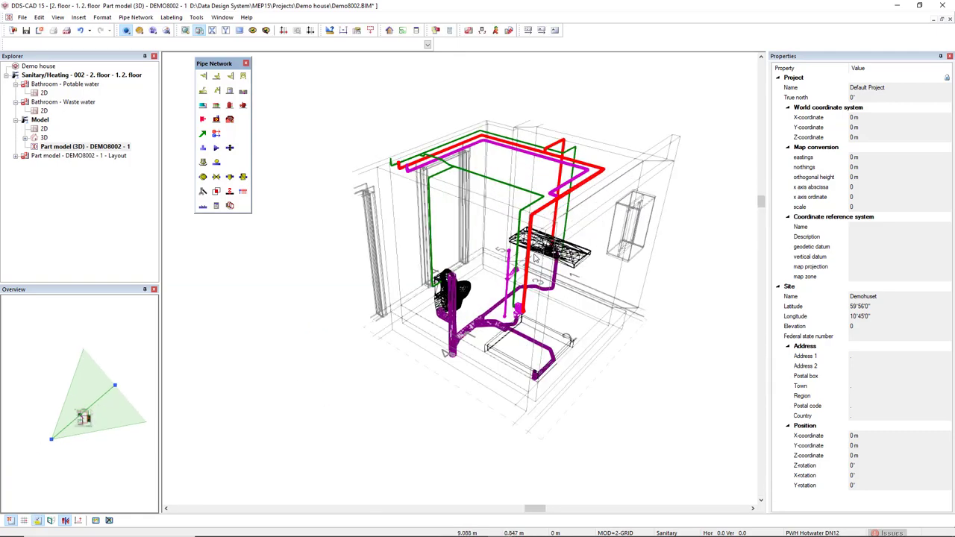
mouse_move(482, 229)
middle_down()
mouse_move(591, 194)
mouse_move(495, 209)
mouse_move(514, 212)
middle_up()
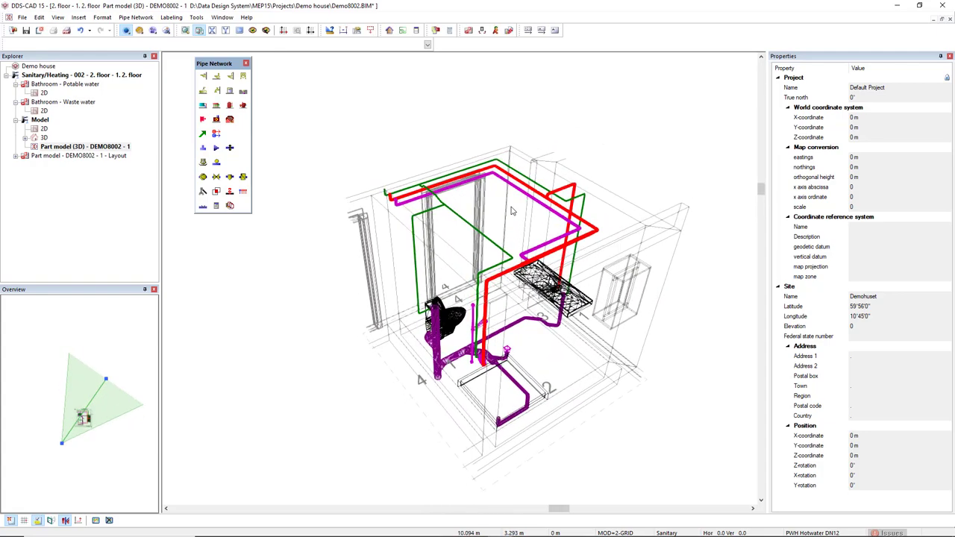
click(266, 31)
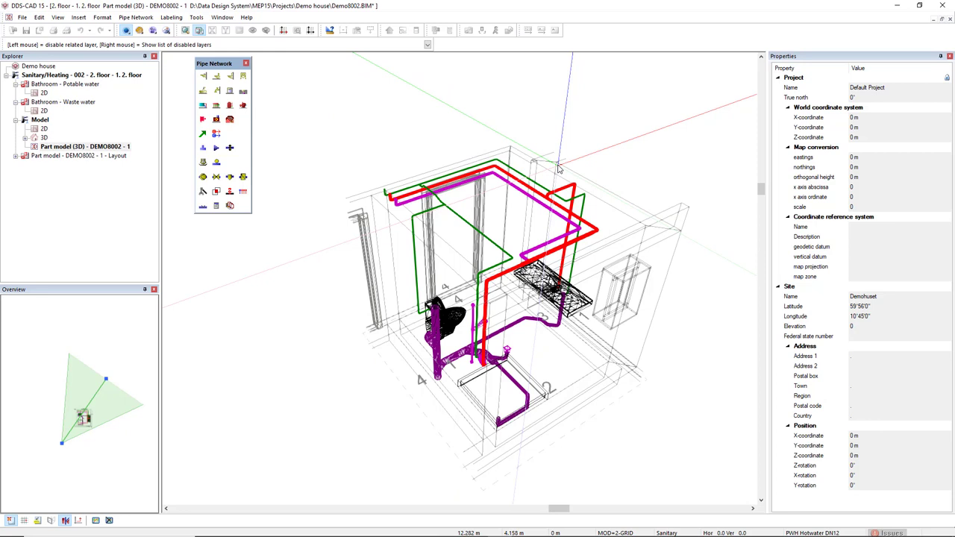
click(597, 182)
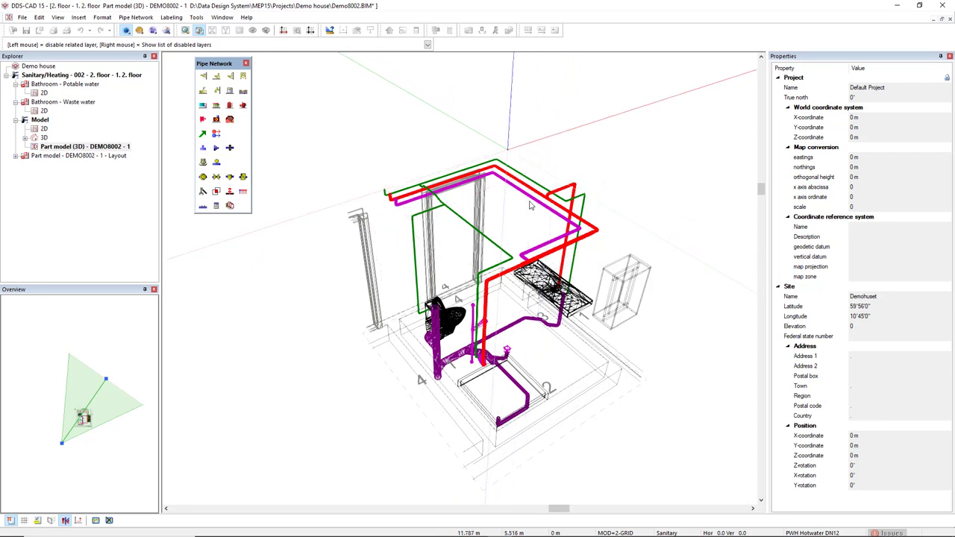
click(642, 283)
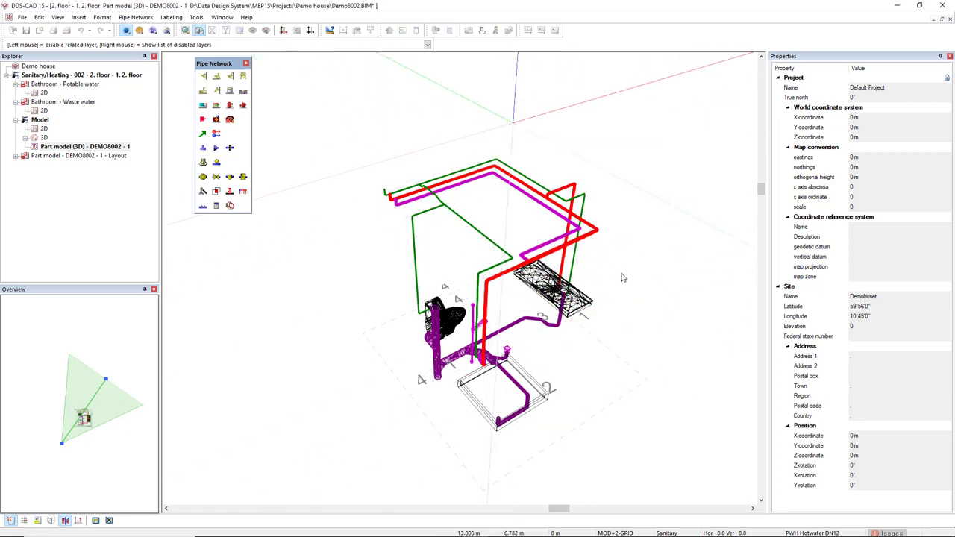
click(590, 302)
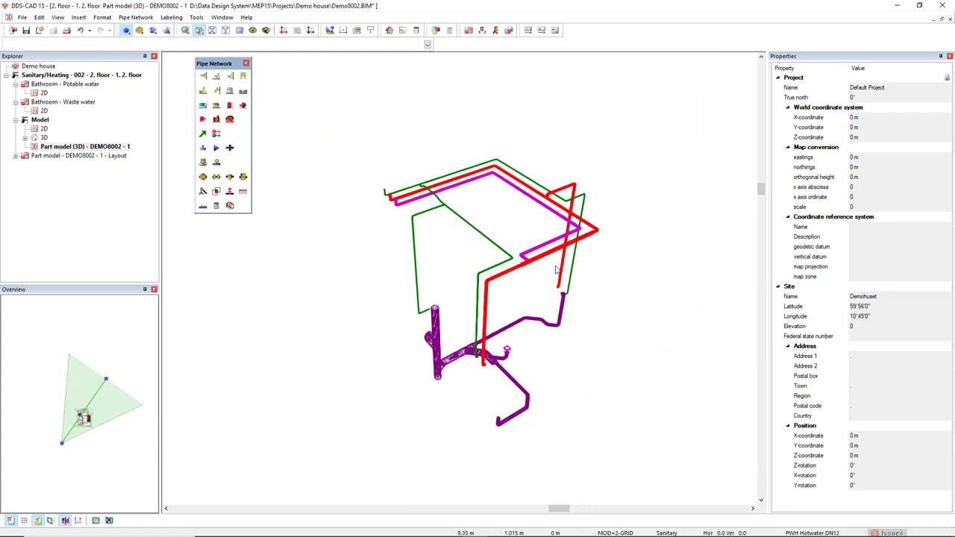
- Rotate, zoom in and shift the pipe model left, then bring up the Render styles
mouse_move(625, 366)
middle_down()
mouse_move(558, 256)
mouse_move(496, 187)
middle_up()
scroll(496, 186, up, 2)
scroll(515, 193, up, 1)
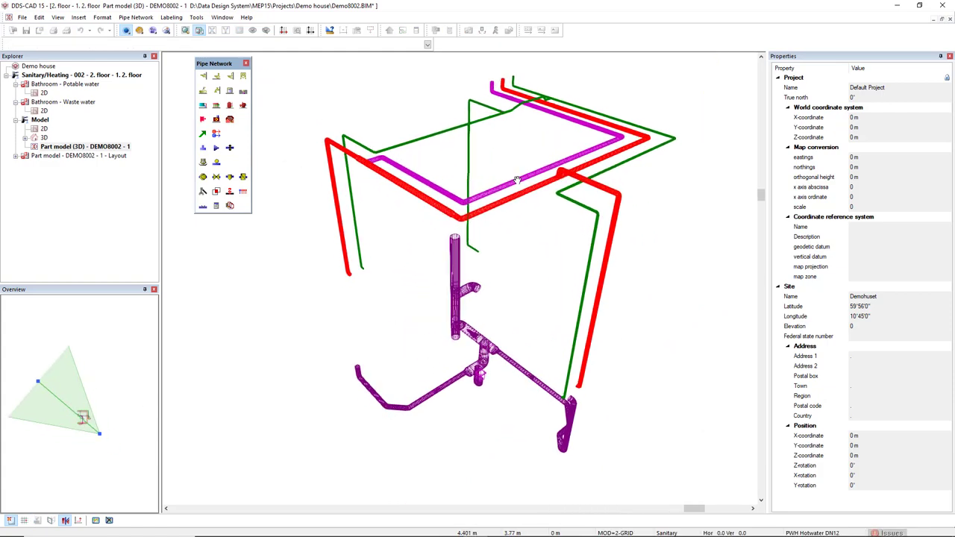
scroll(513, 197, up, 1)
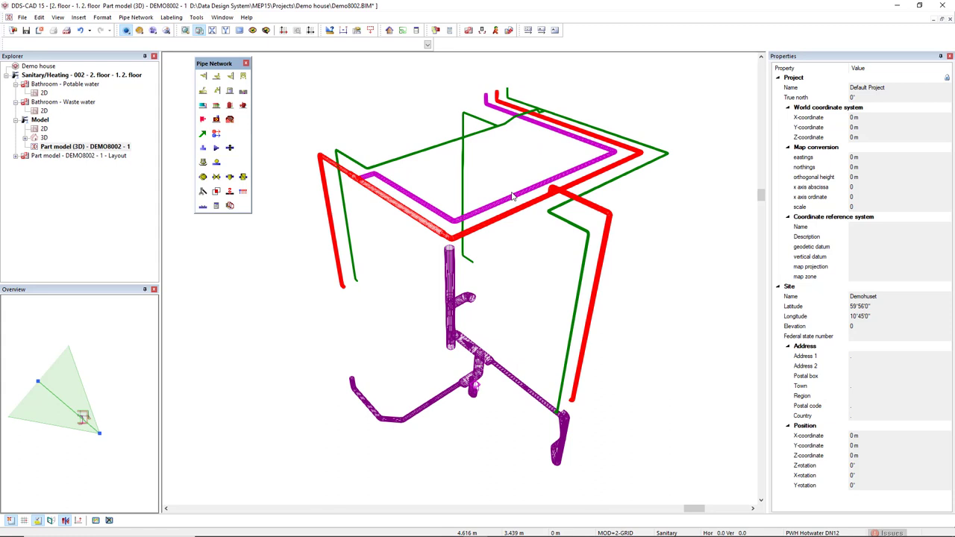
middle_drag(513, 196, 492, 194)
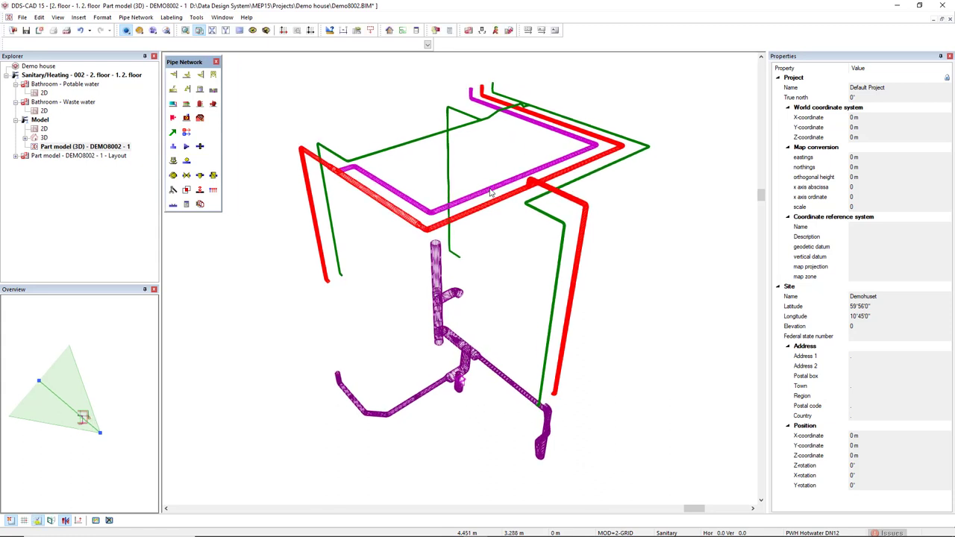
click(198, 19)
mouse_move(229, 29)
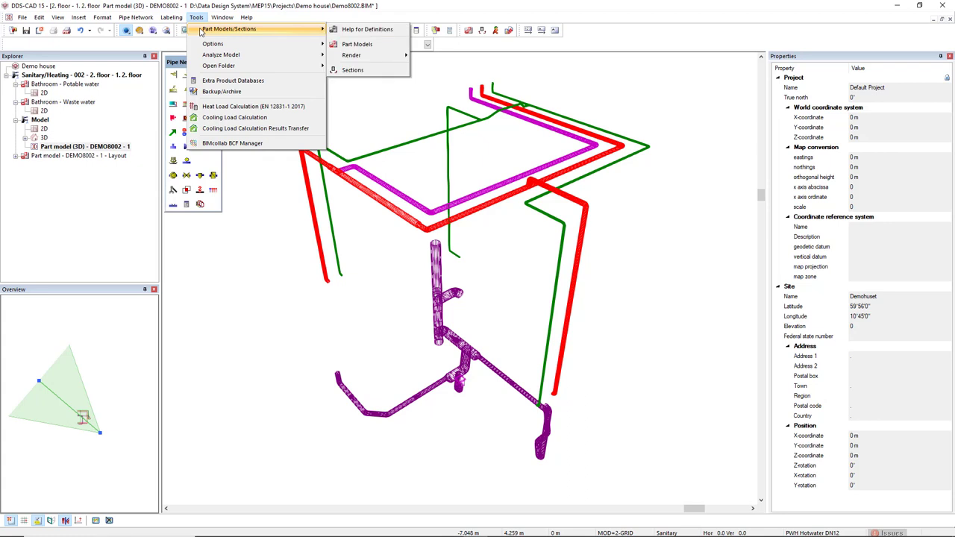
mouse_move(366, 55)
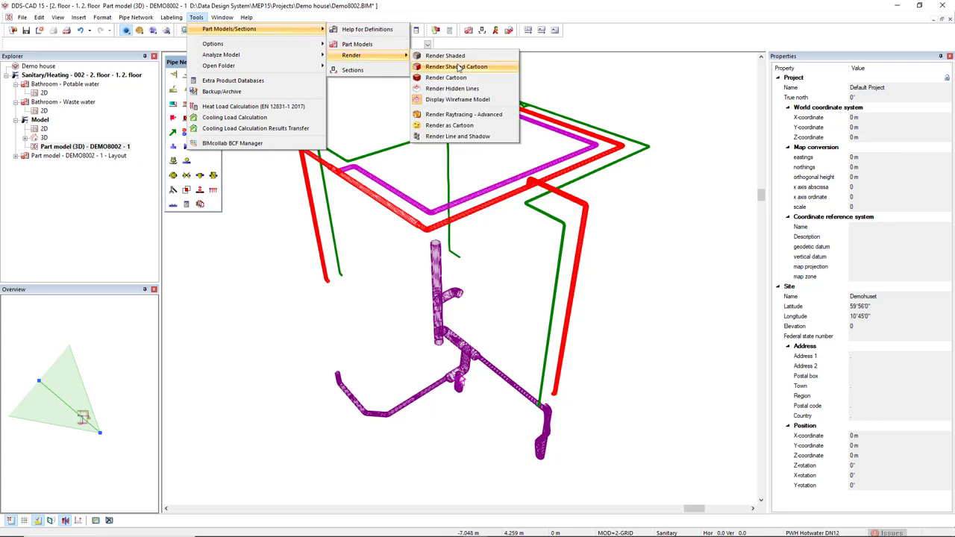
- Display the pipe model as a wireframe and orbit it to a slightly adjusted angle
click(456, 99)
middle_drag(454, 103, 448, 161)
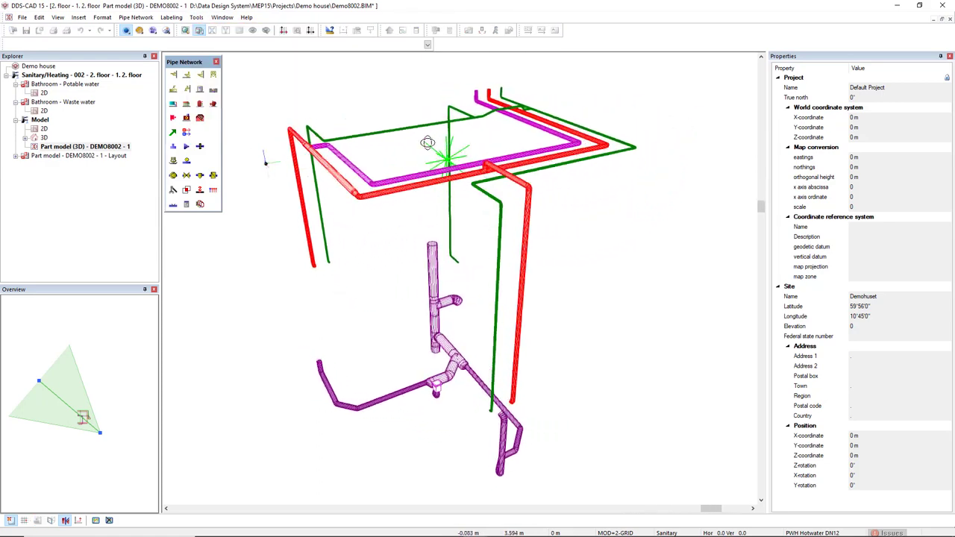
middle_drag(448, 161, 443, 150)
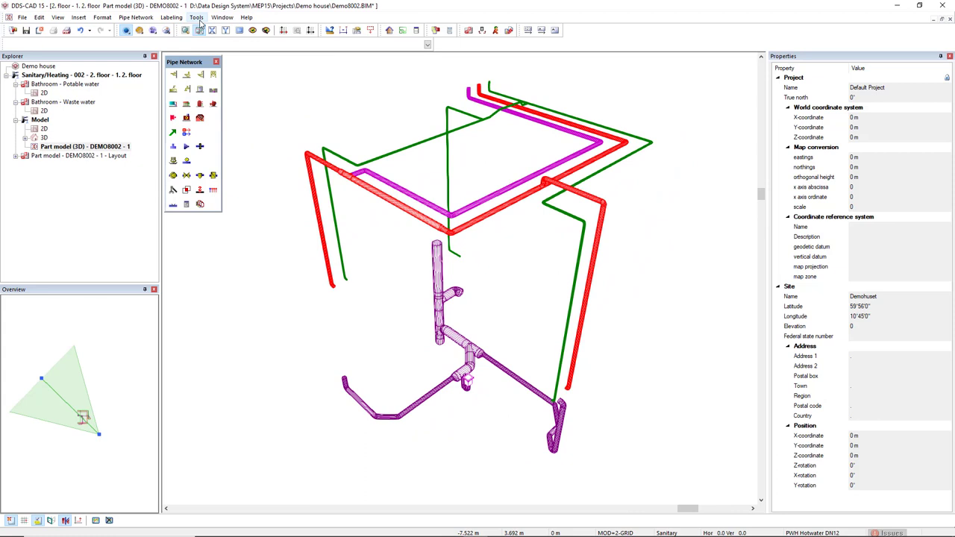
click(196, 18)
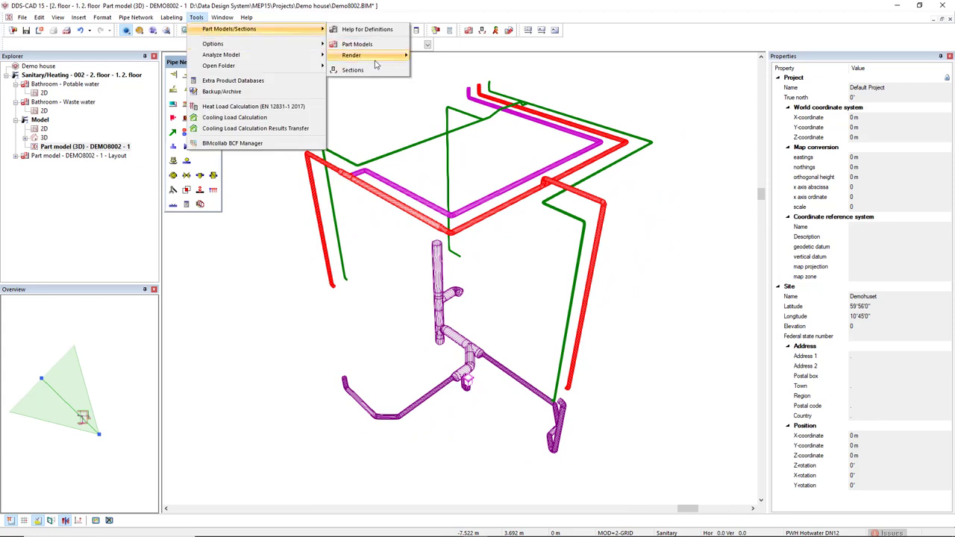
mouse_move(352, 55)
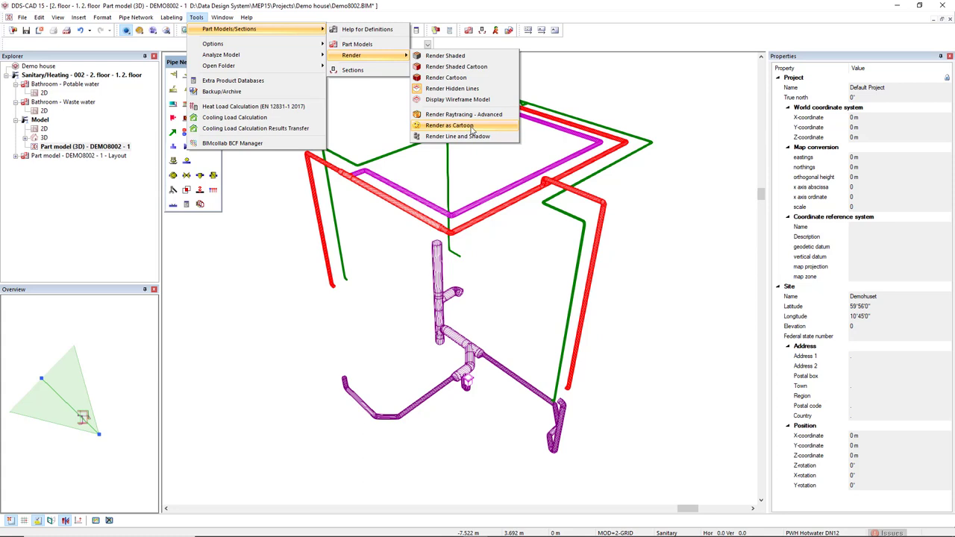
- Choose Render as Cartoon so the pipes appear as solid coloured shapes
click(471, 126)
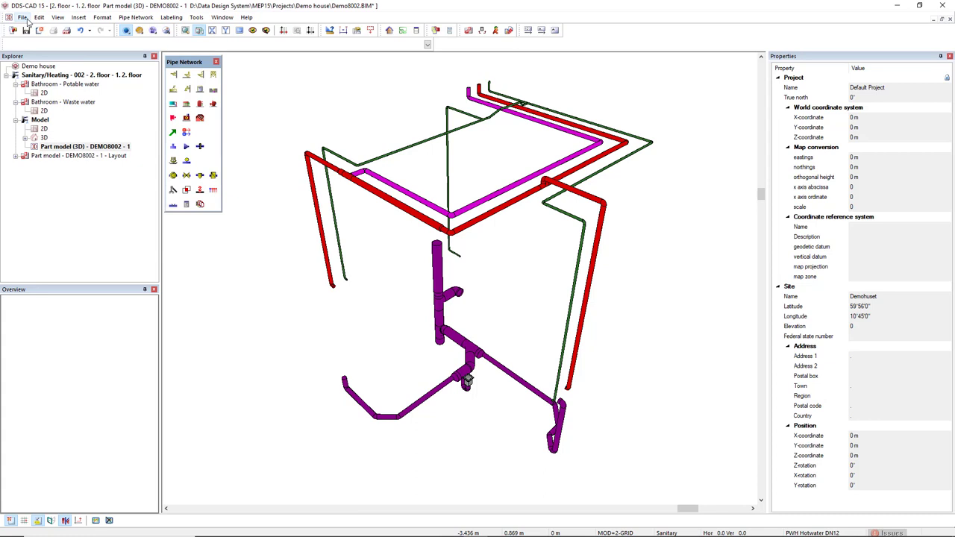
- Start exporting the rendered image as a JPEG named 'Render image bathroom' in the Demo house folder
click(23, 17)
mouse_move(39, 170)
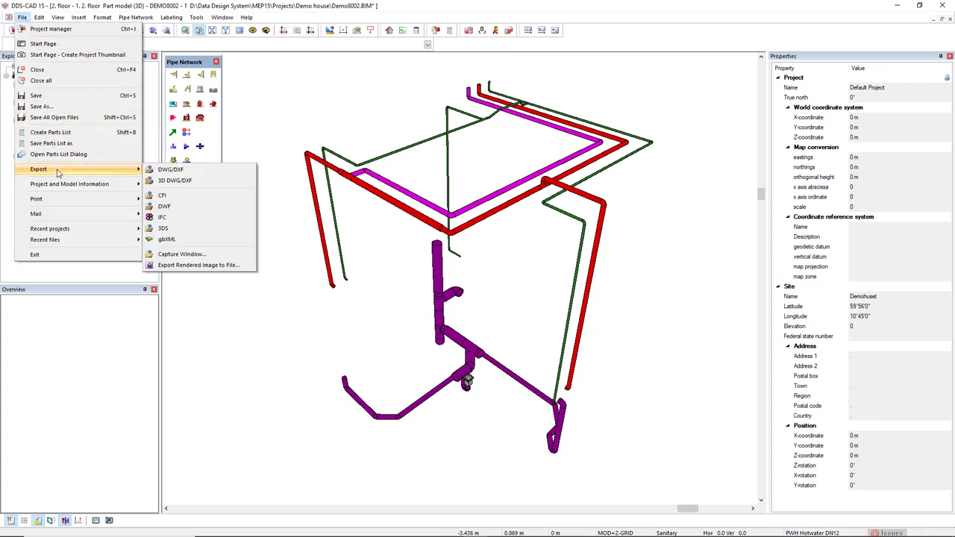
click(221, 271)
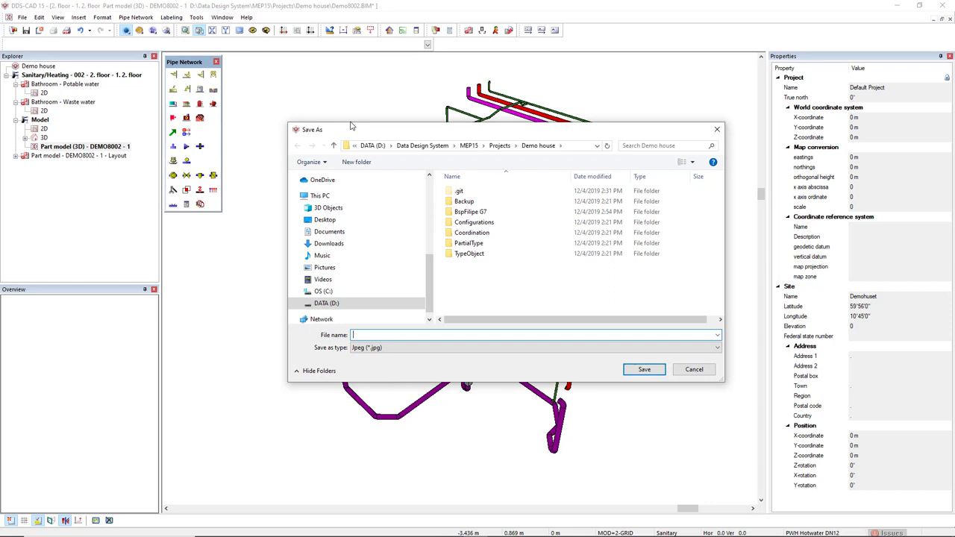
drag(351, 126, 314, 74)
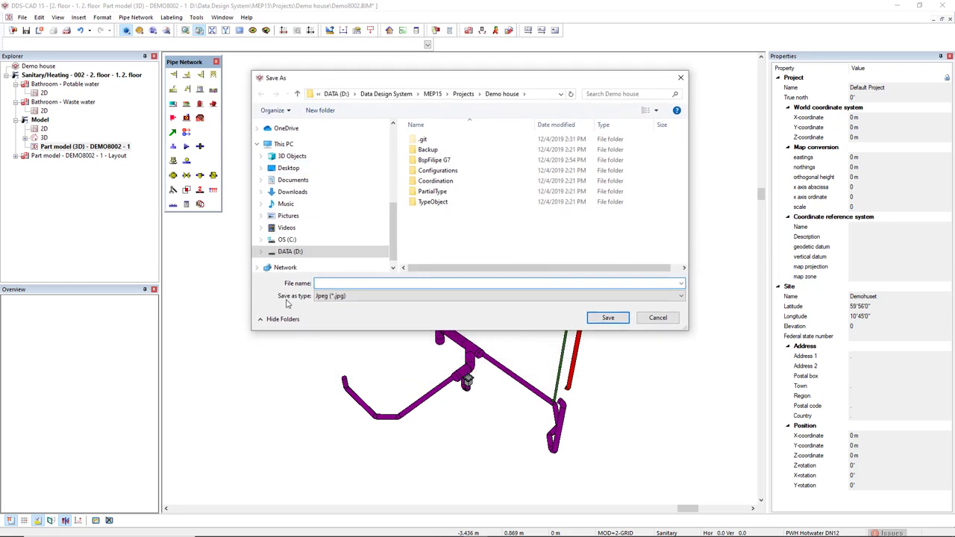
click(344, 298)
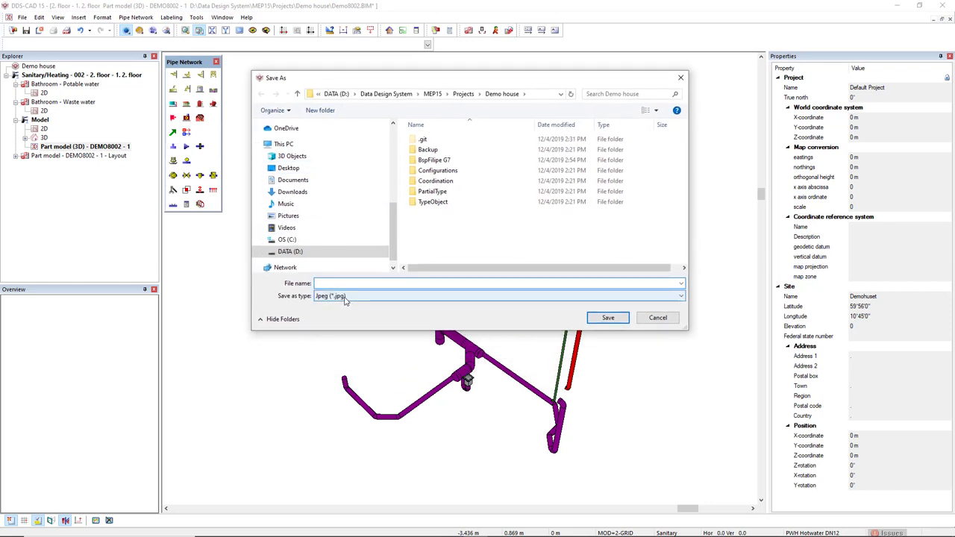
click(345, 299)
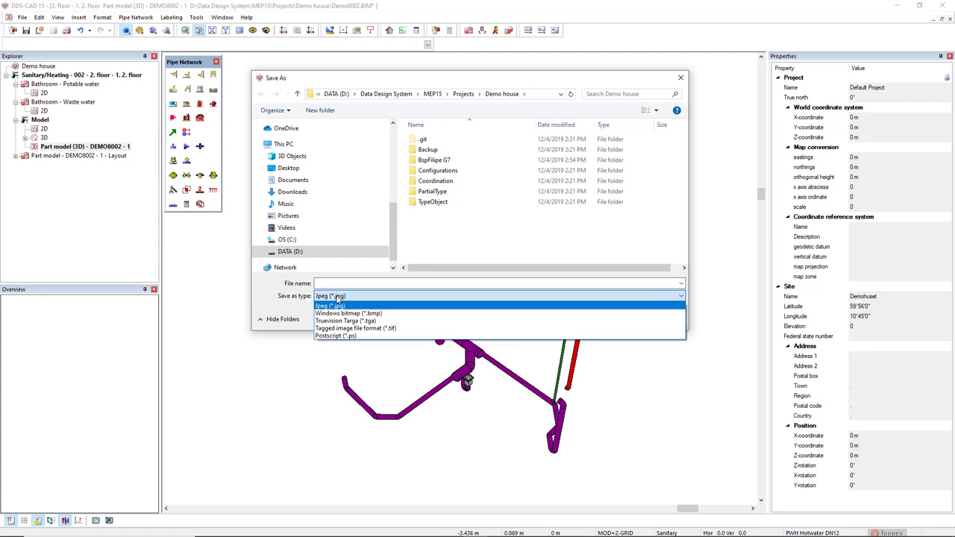
click(337, 298)
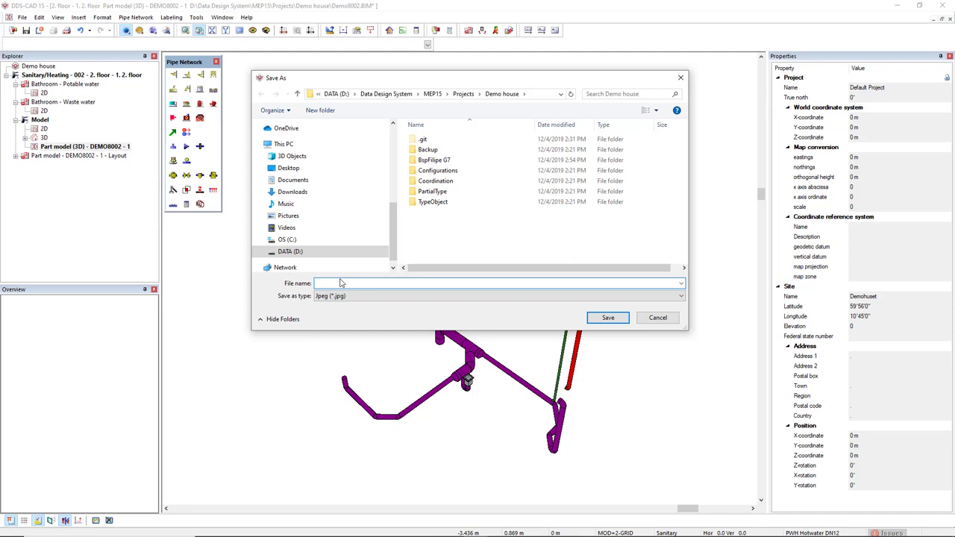
text(Render im)
text(age bathr)
text(oom)
- Save the export and set the image width to 3000 px, height updating proportionally
click(606, 318)
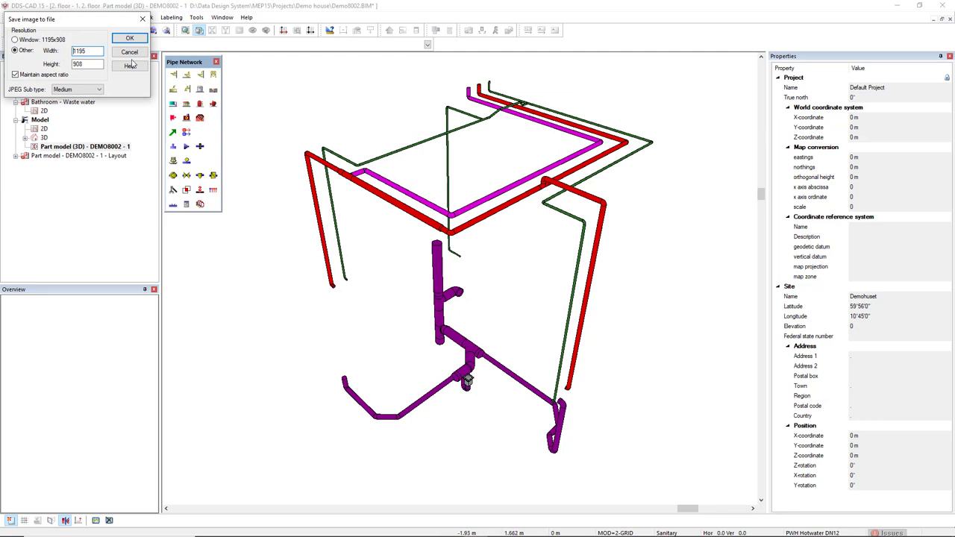
drag(209, 77, 391, 150)
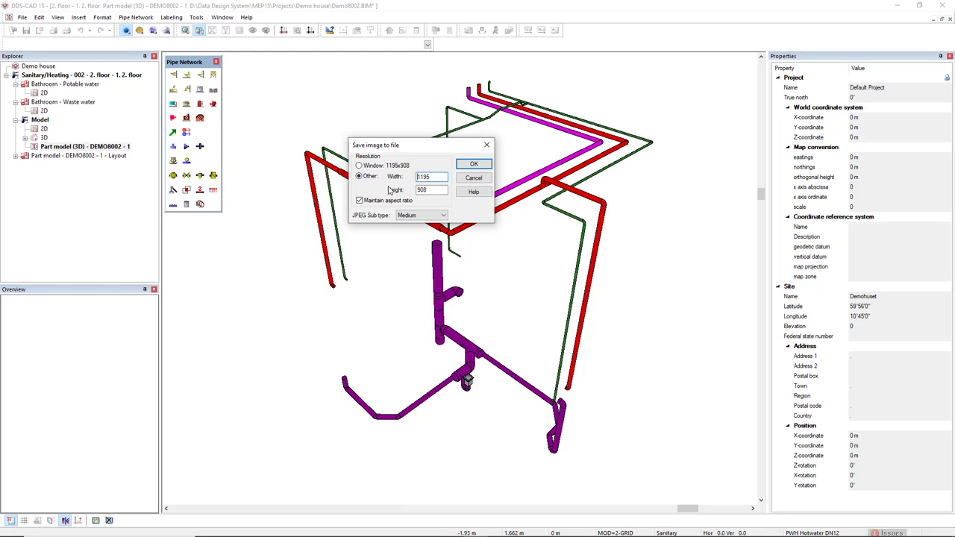
drag(429, 177, 399, 183)
text(3000)
key(Tab)
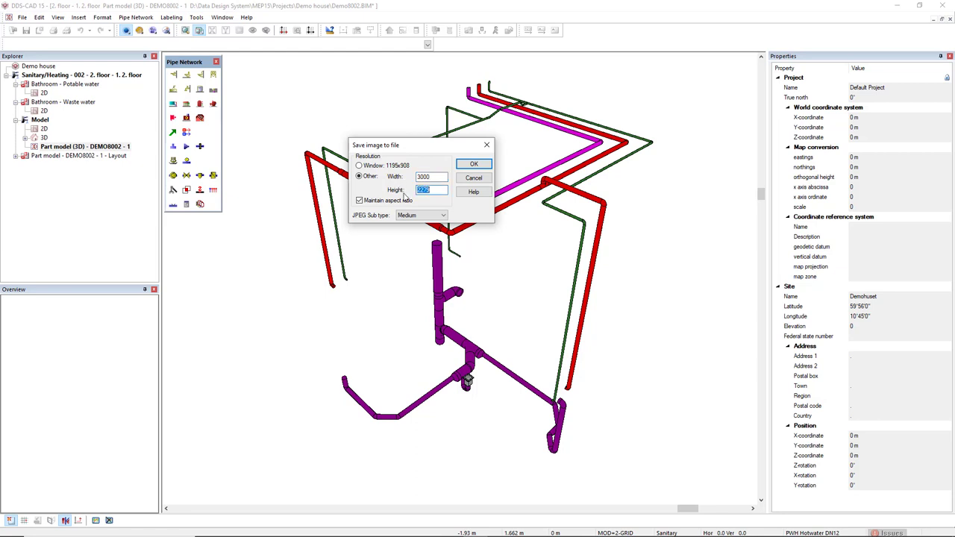